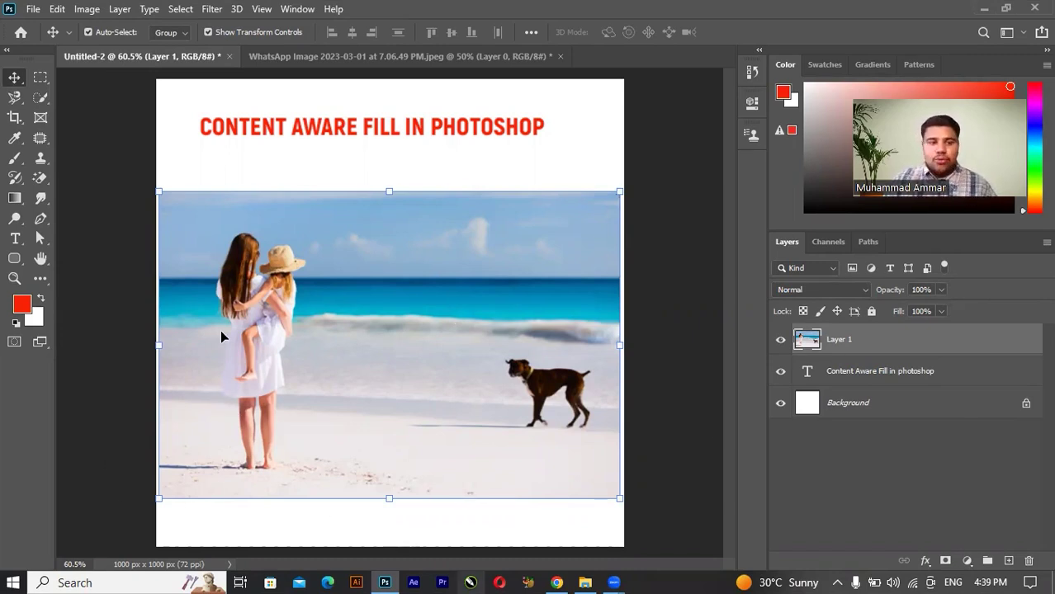
Switch to the Content-Aware Move tool from the healing tools group
click(41, 159)
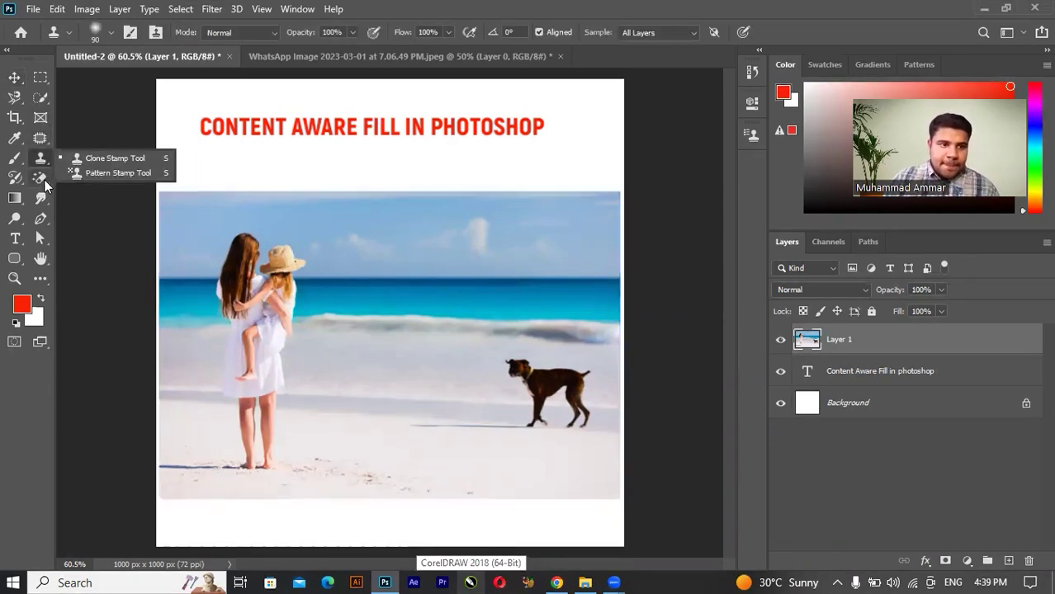
click(41, 137)
right_click(40, 138)
click(113, 181)
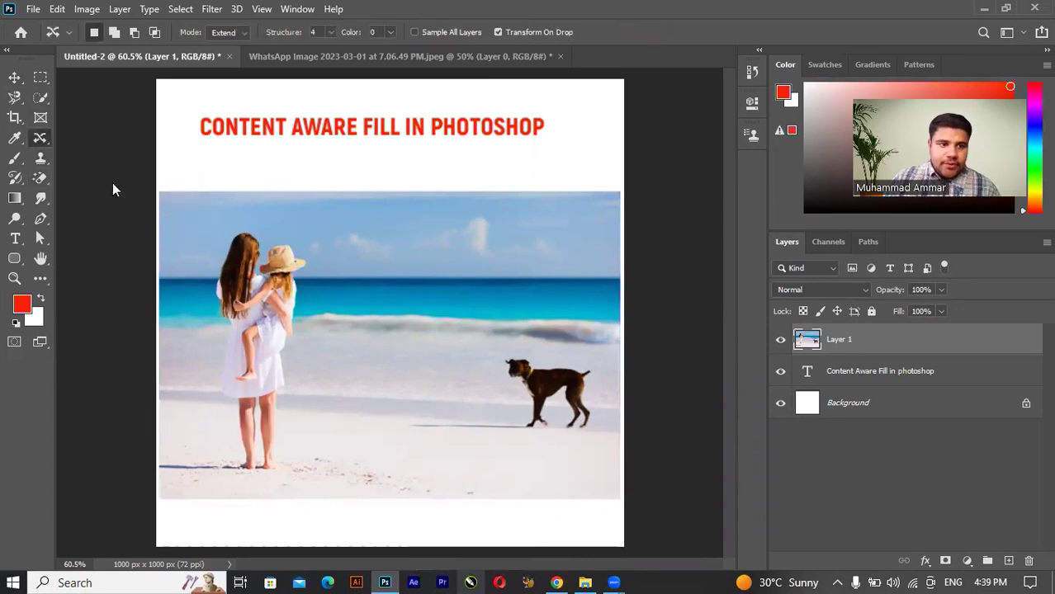
Lasso a loose outline around the dog, delete and restore it, and set add-to-selection
mouse_move(501, 378)
mouse_down()
mouse_move(589, 371)
mouse_move(502, 390)
mouse_move(506, 378)
mouse_up()
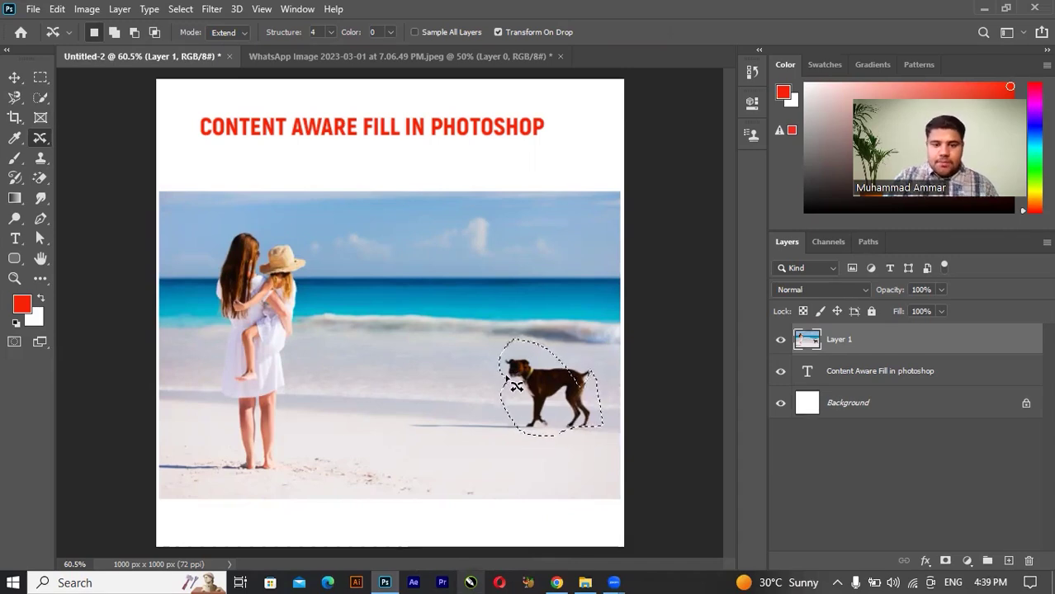
key(Delete)
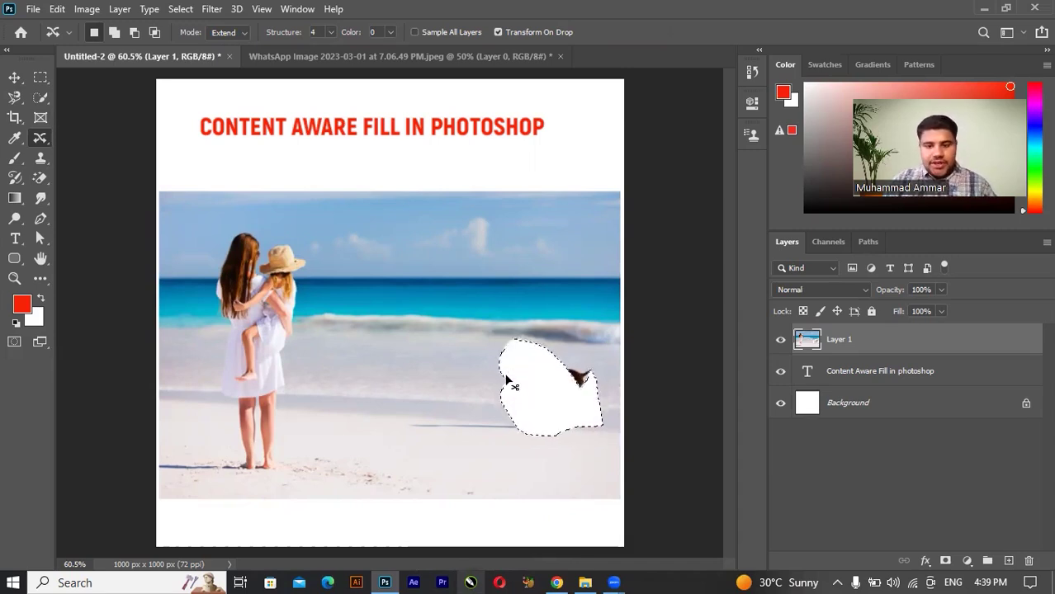
key(ctrl+z)
key(shift)
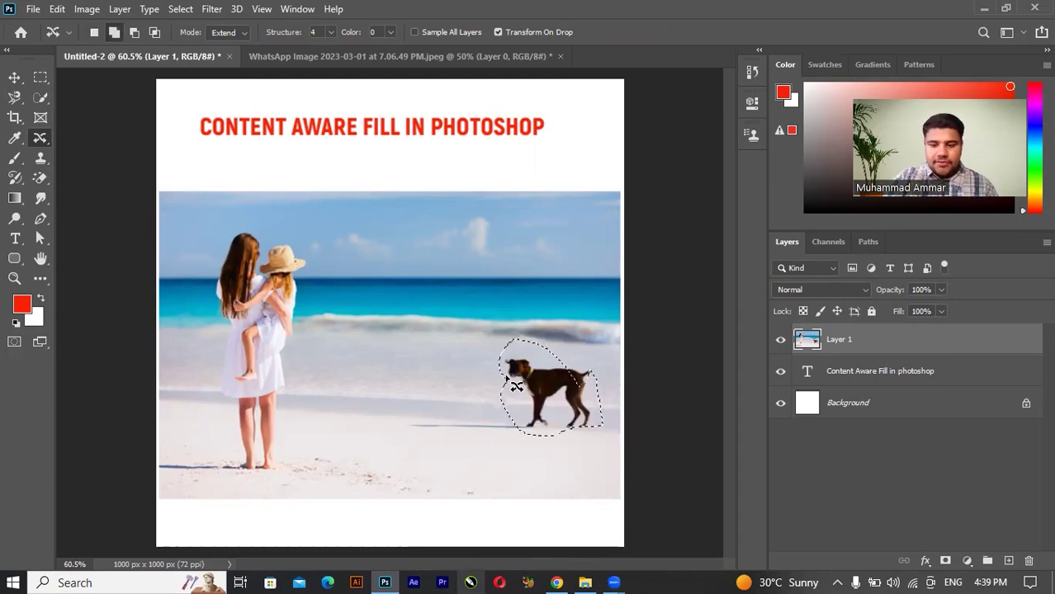
Fill the dog outline with Content-Aware contents in Normal mode at 50% opacity
key(shift+BackSpace)
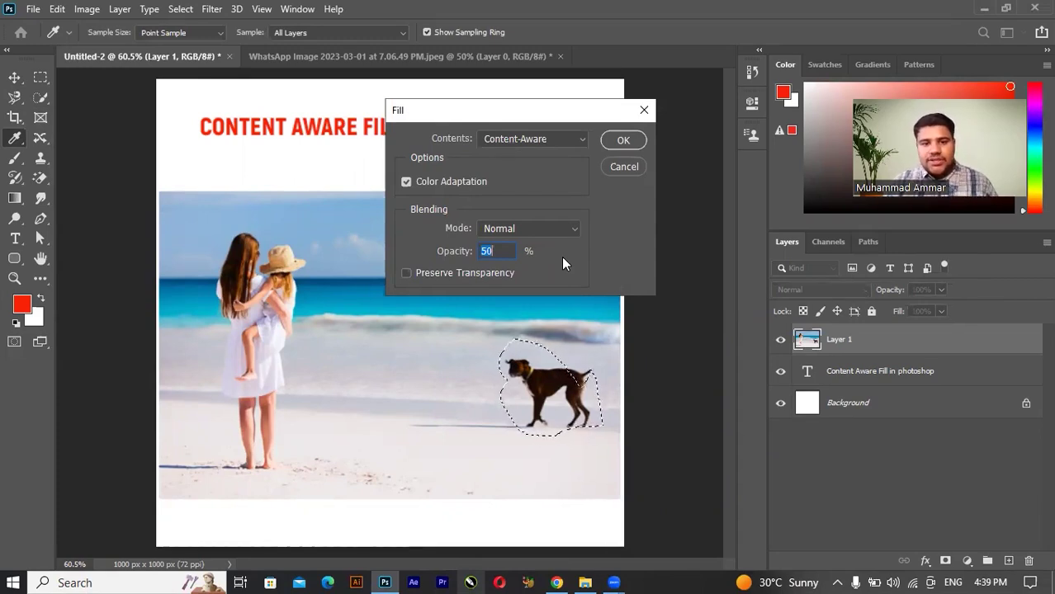
click(578, 142)
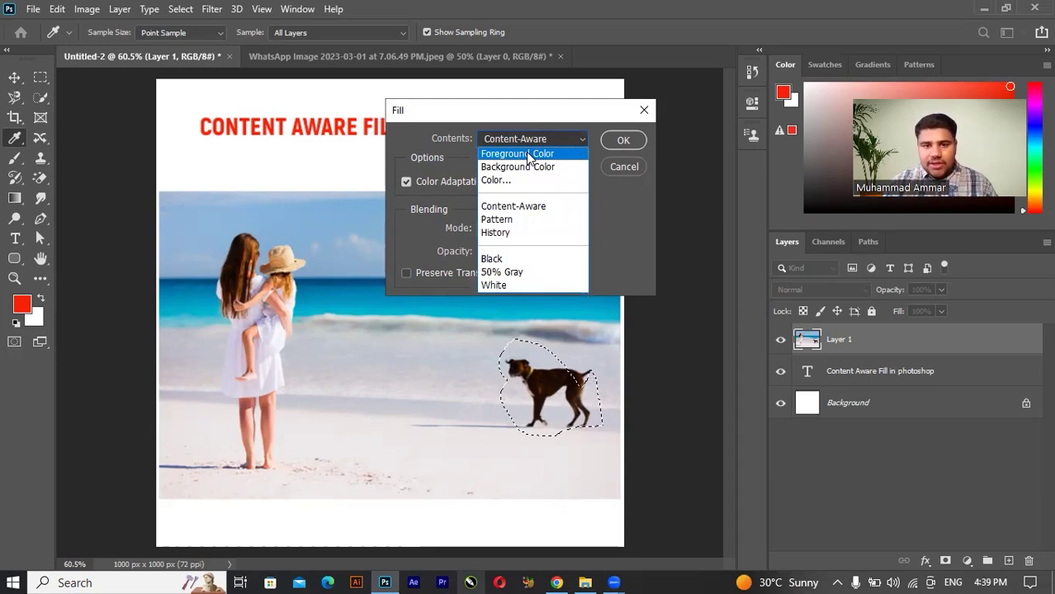
click(525, 208)
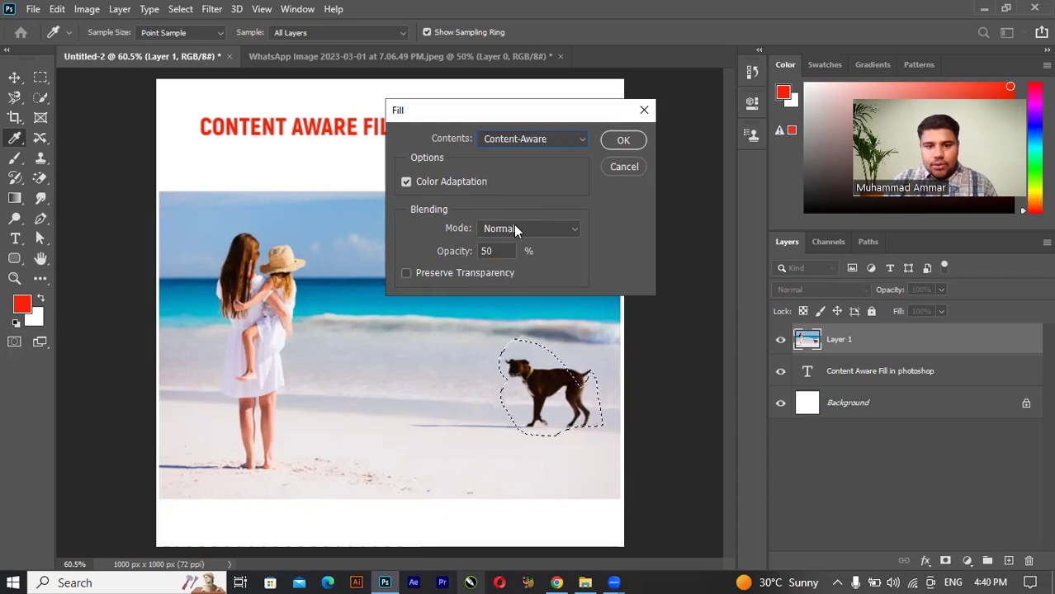
click(514, 228)
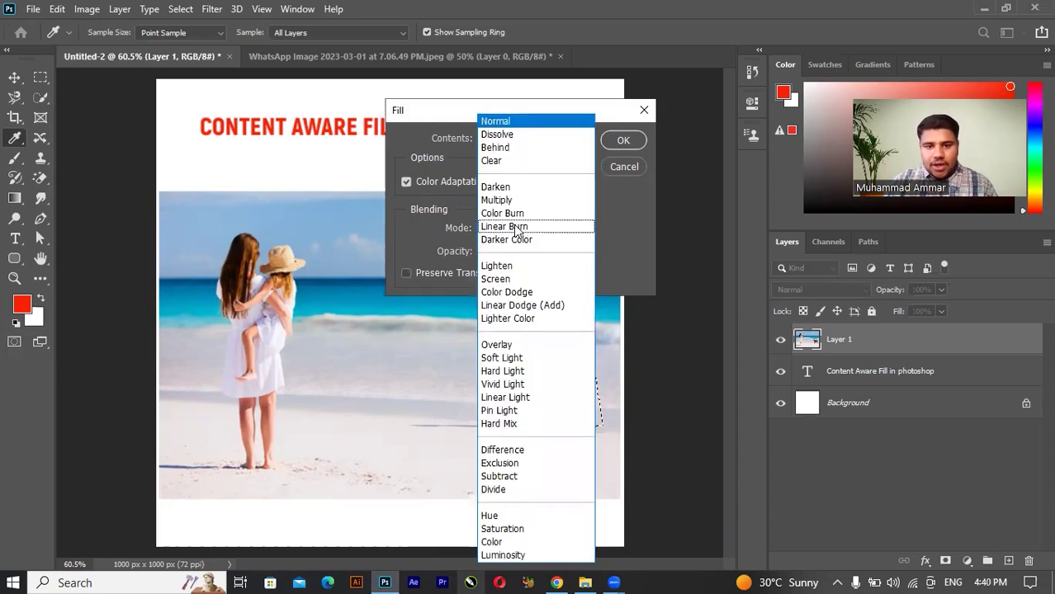
click(536, 122)
click(617, 142)
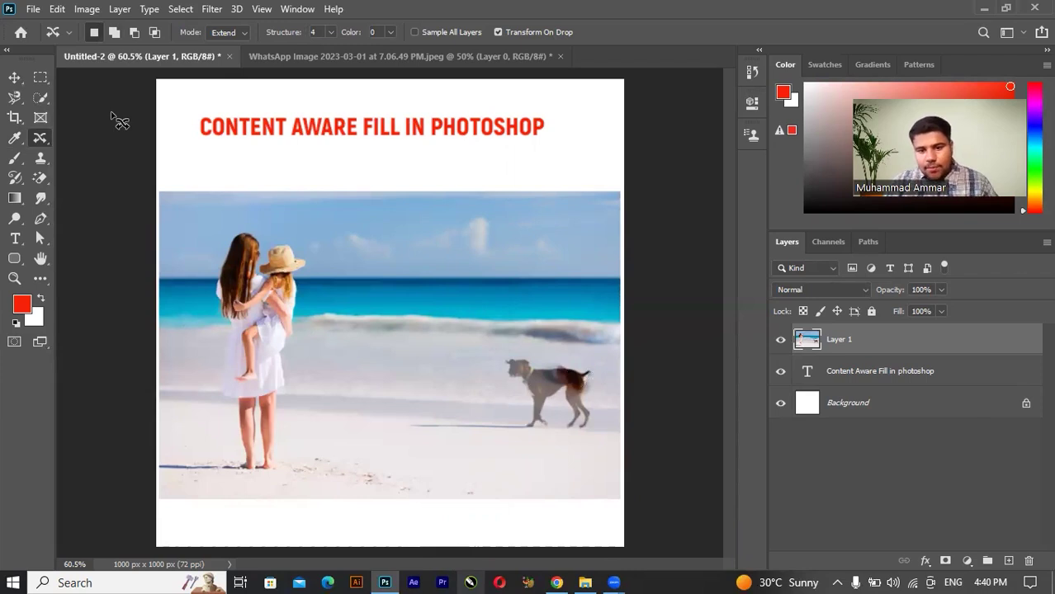
Zoom to 200% and drag the scrollbars to bring the dog into view
key(ctrl+plus)
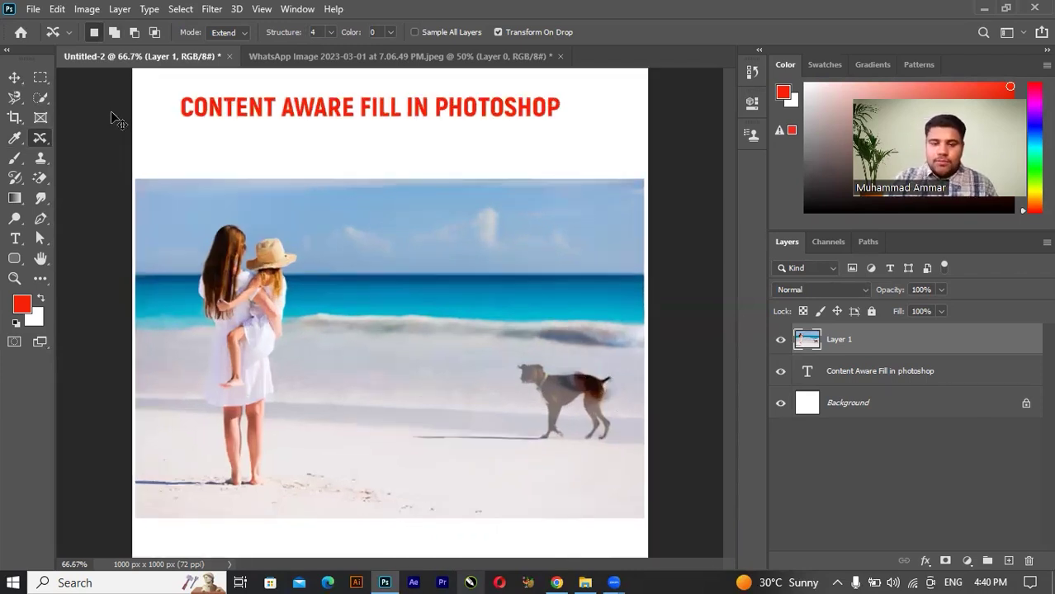
key(ctrl+plus)
key(ctrl+plus)
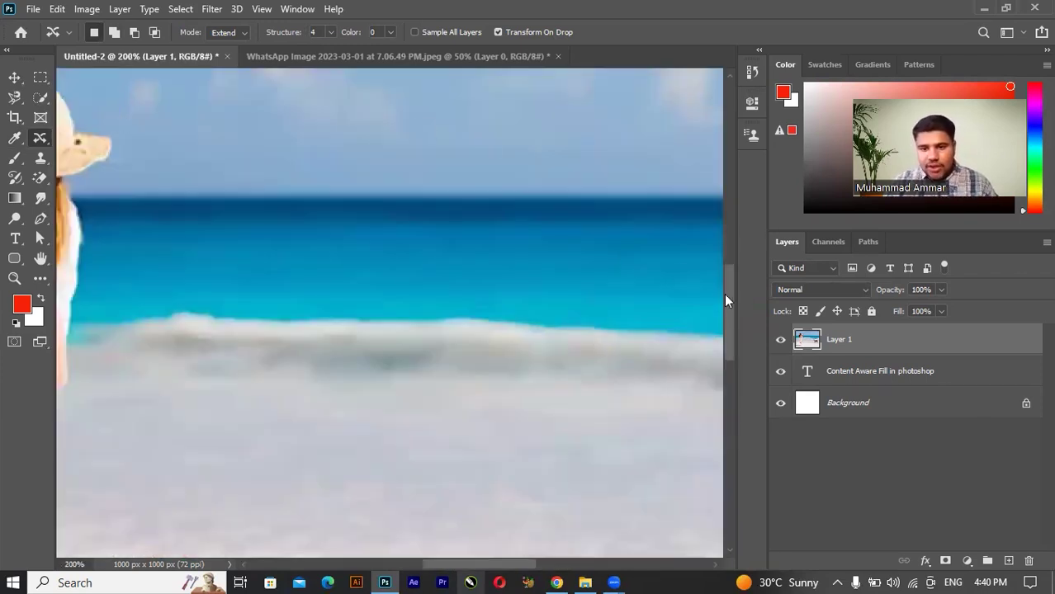
mouse_move(726, 299)
mouse_down()
mouse_move(728, 443)
mouse_move(742, 358)
mouse_up()
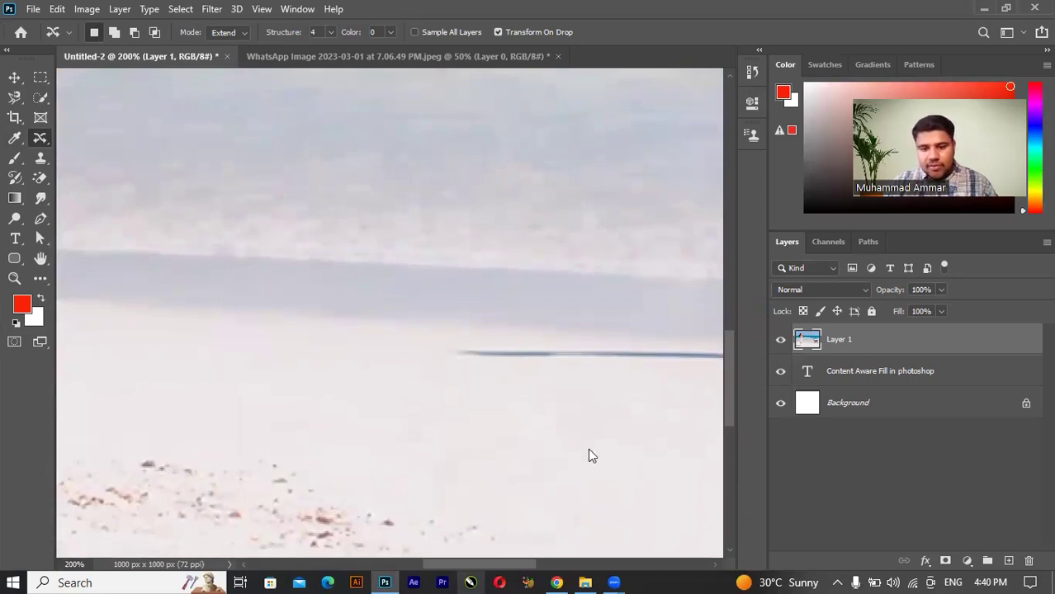
drag(520, 569, 607, 560)
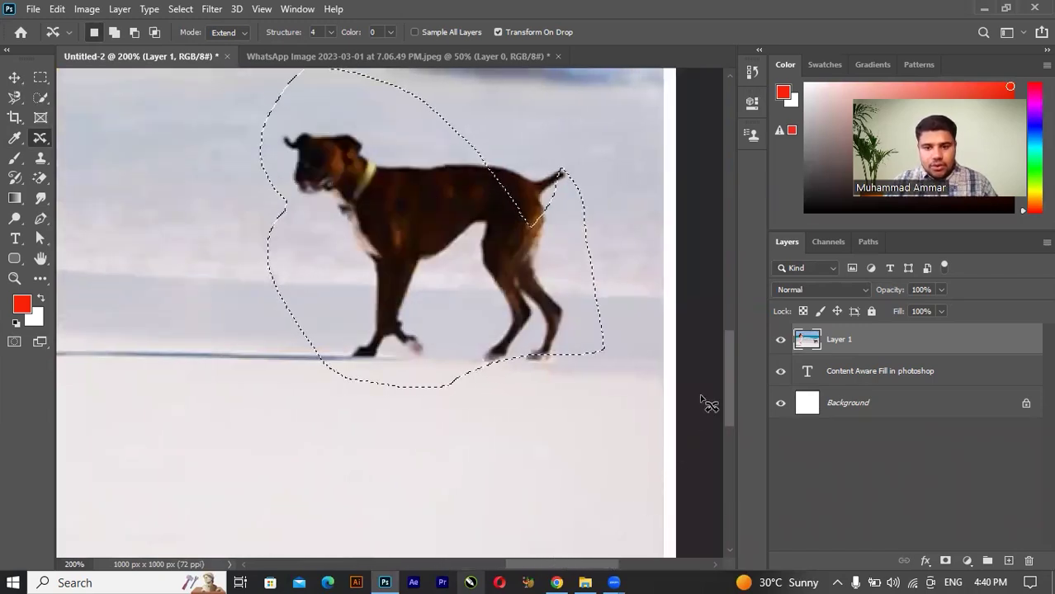
drag(729, 411, 730, 396)
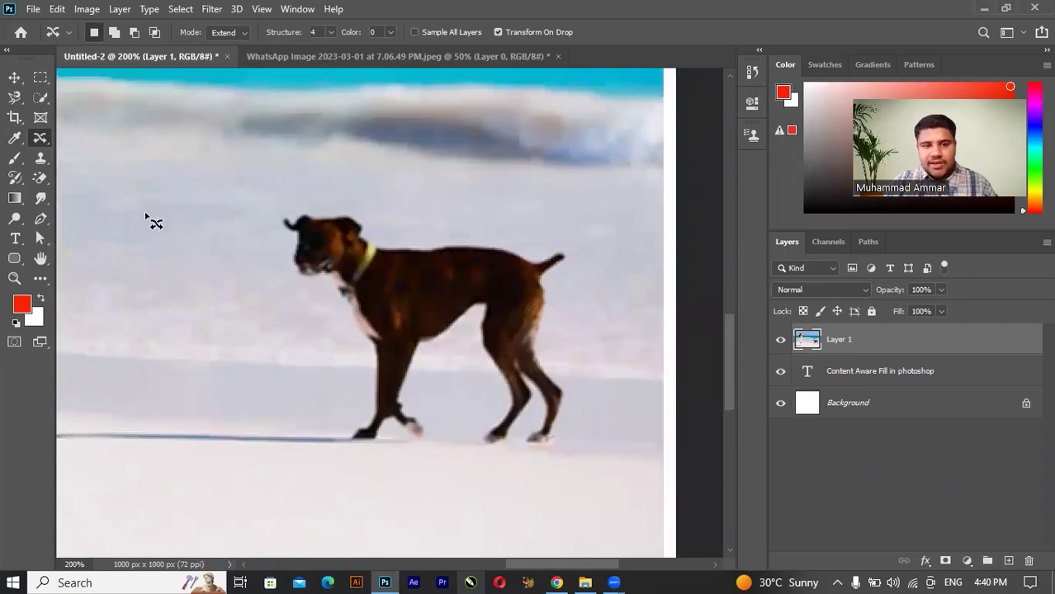
Draw and adjust a rectangular marquee around the dog, then discard it
click(40, 80)
drag(269, 196, 654, 459)
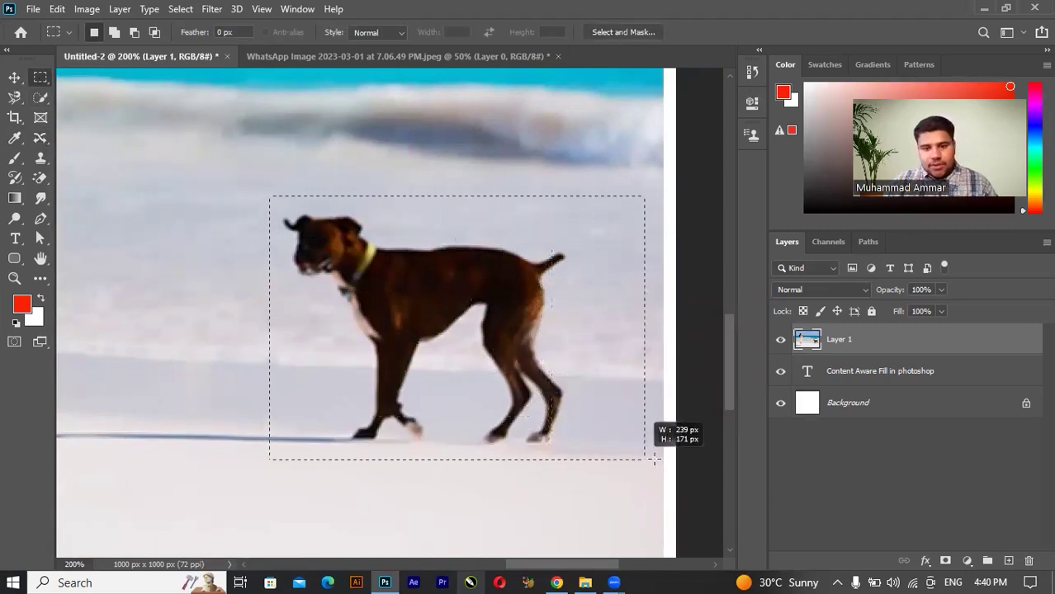
drag(655, 460, 618, 463)
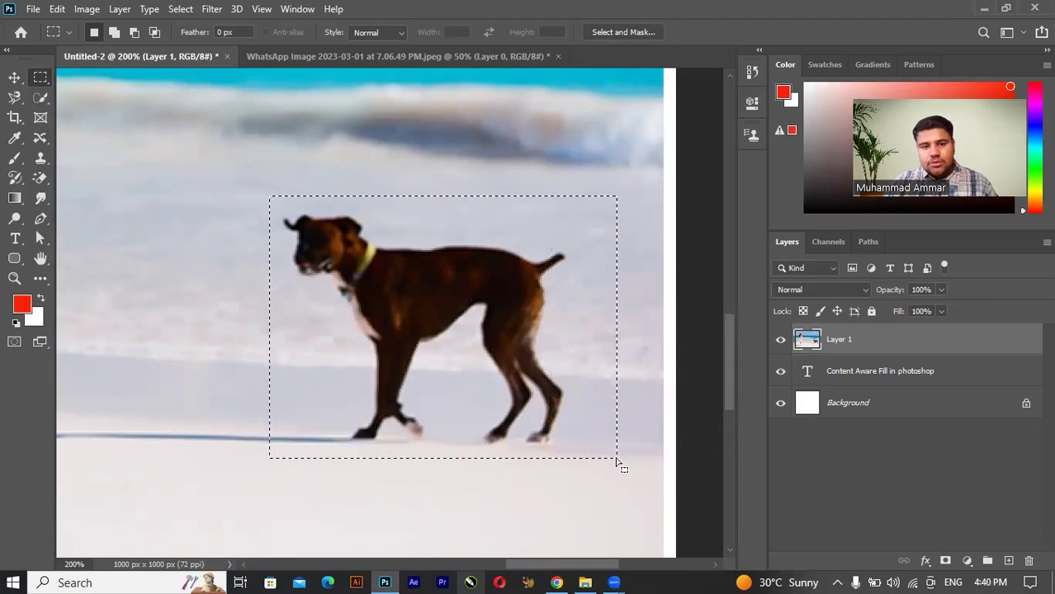
click(616, 458)
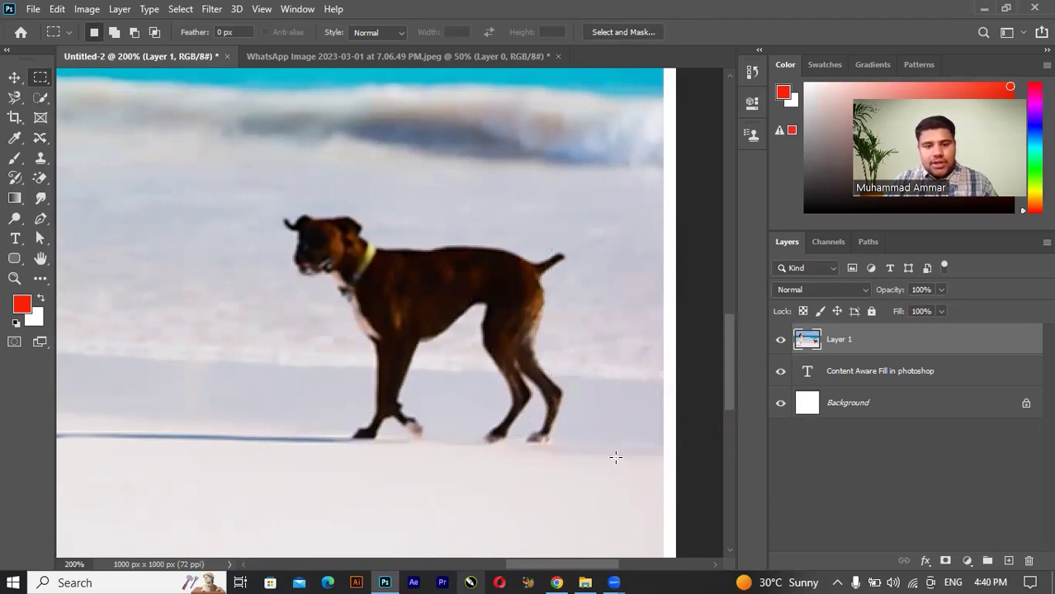
Select the dog with the Object Selection Tool by boxing the area around it
right_click(39, 100)
click(91, 96)
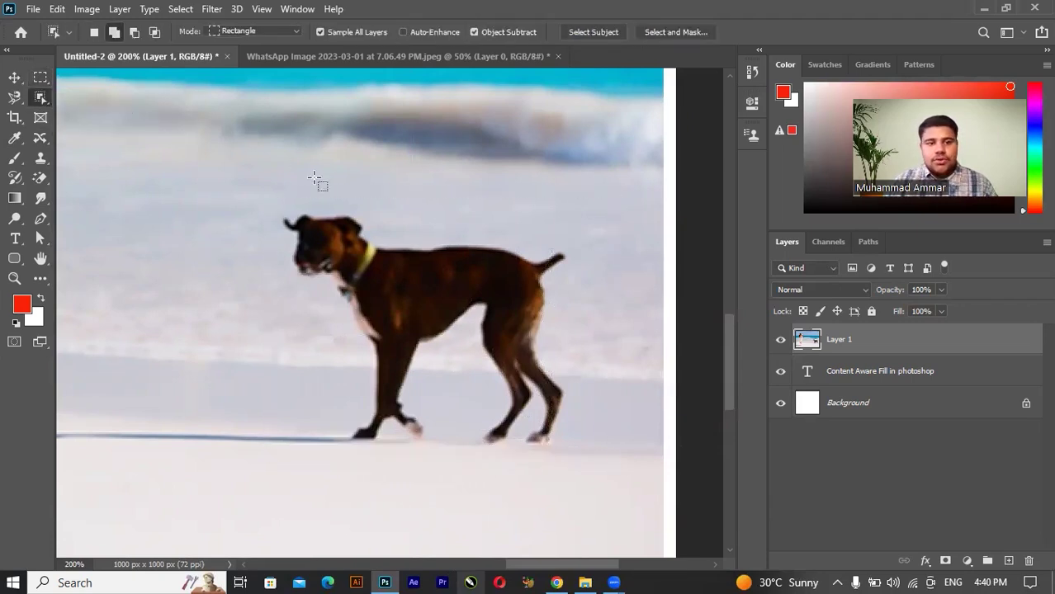
drag(270, 192, 596, 459)
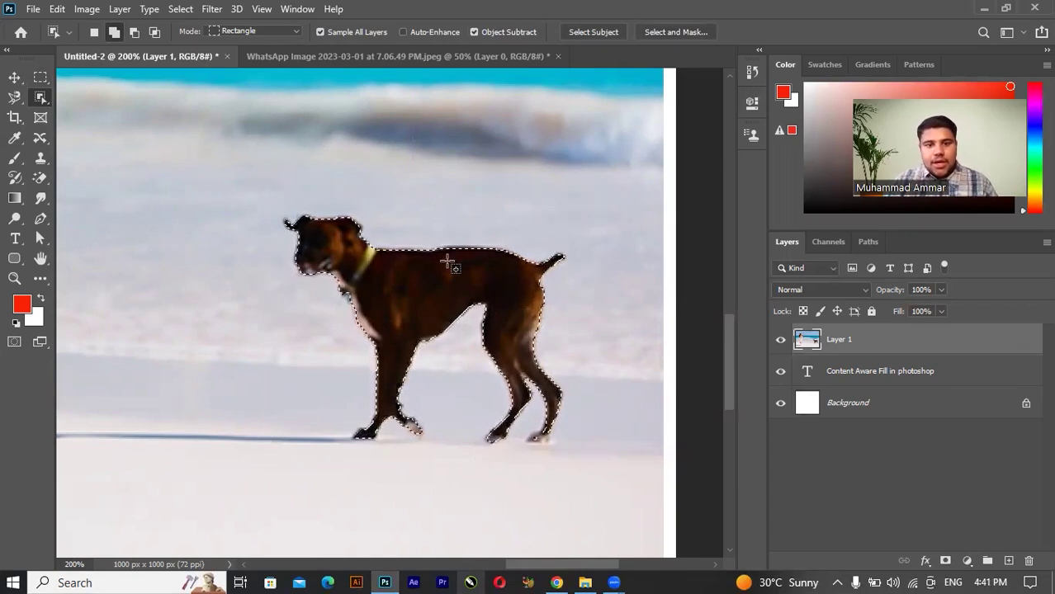
Apply a Content-Aware fill at 50% opacity to the precisely selected dog
key(shift+F5)
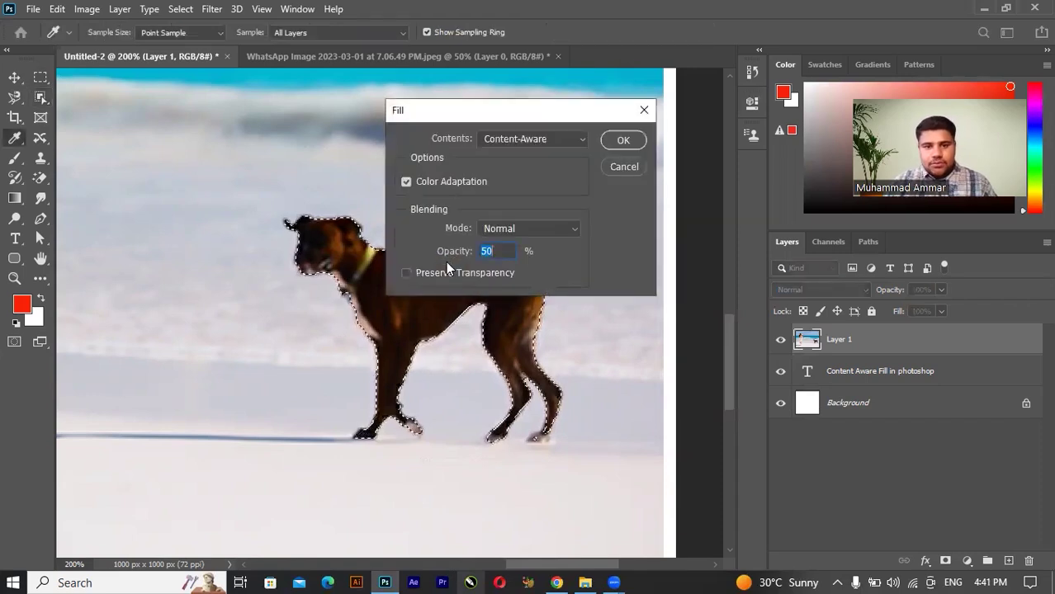
click(407, 273)
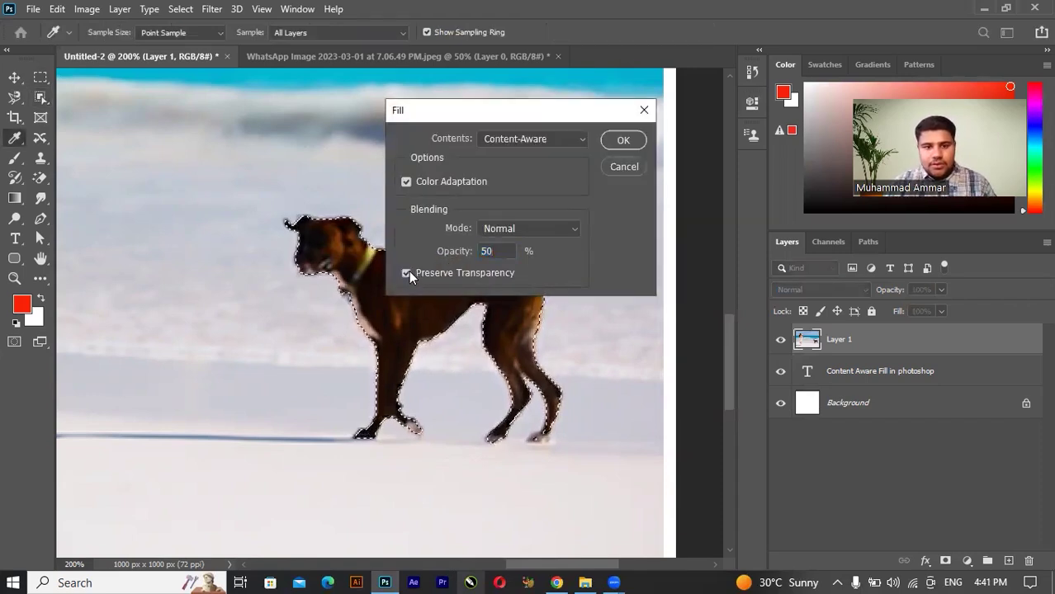
click(570, 142)
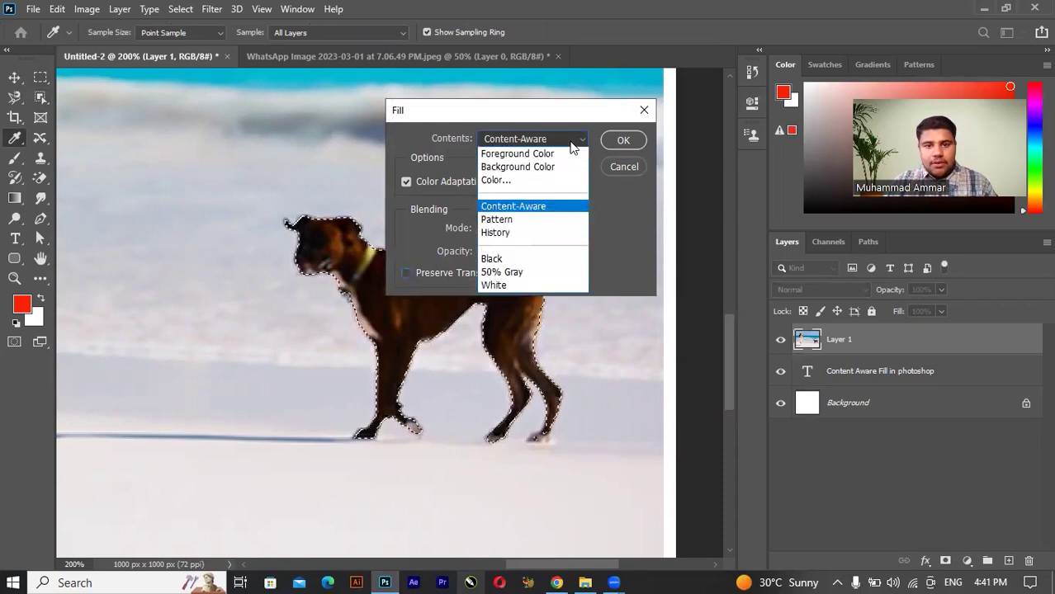
click(541, 203)
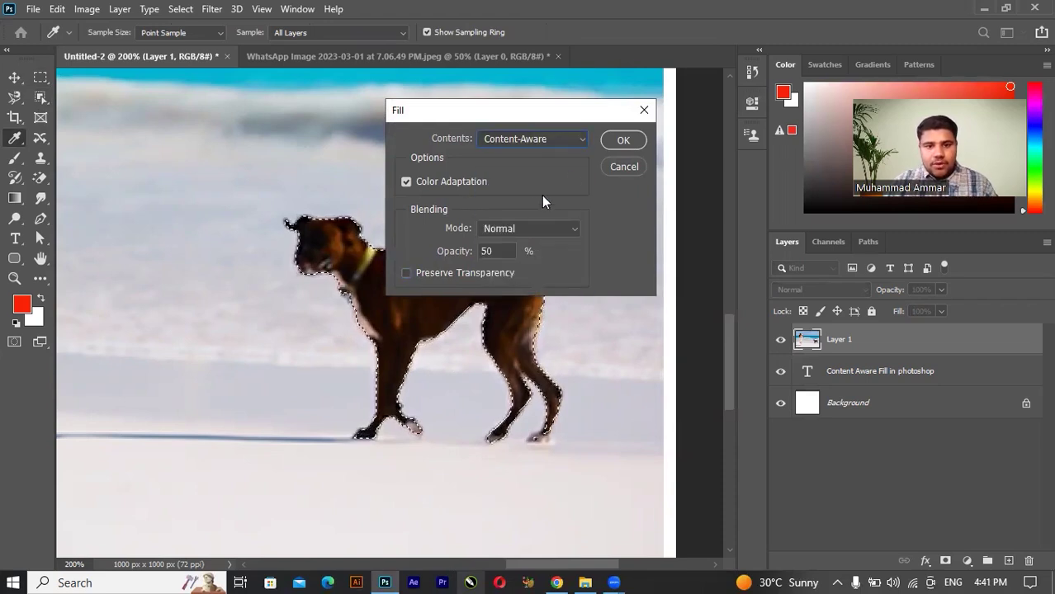
click(632, 141)
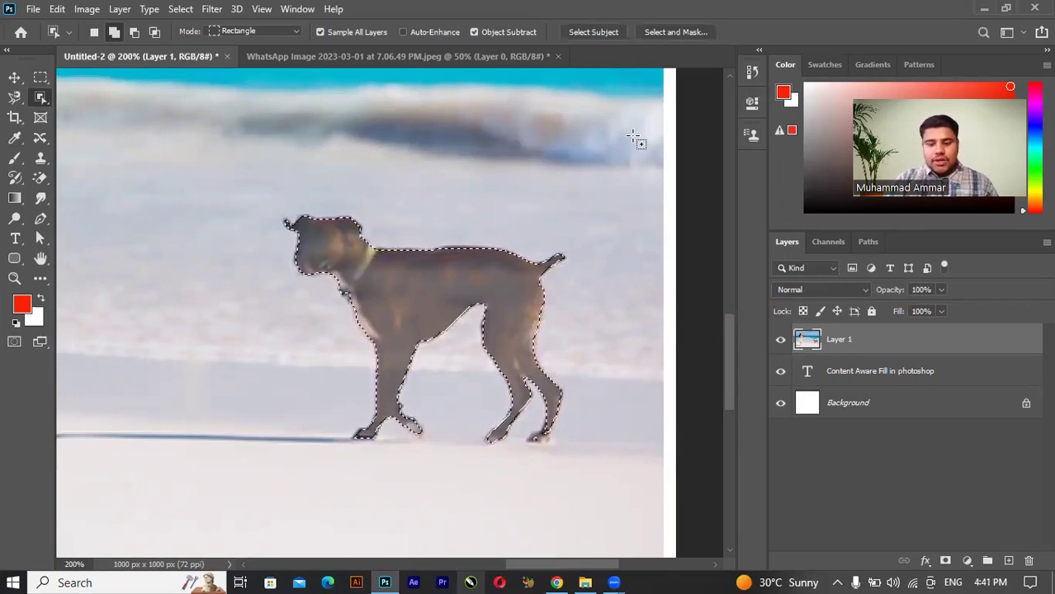
Deselect the dog with the Move tool active and fit the whole photo on screen
key(ctrl+minus)
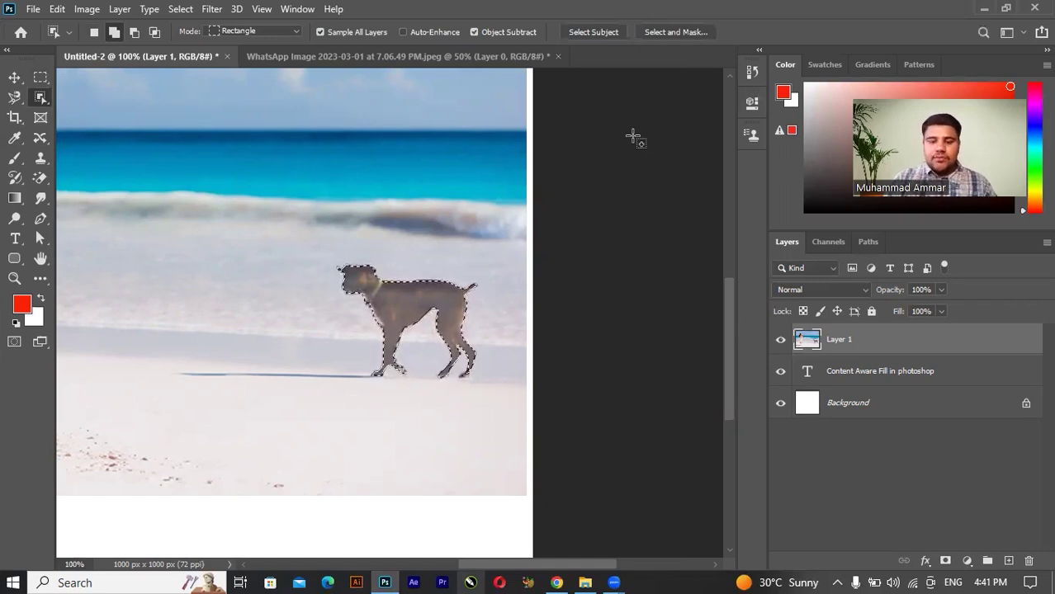
click(14, 77)
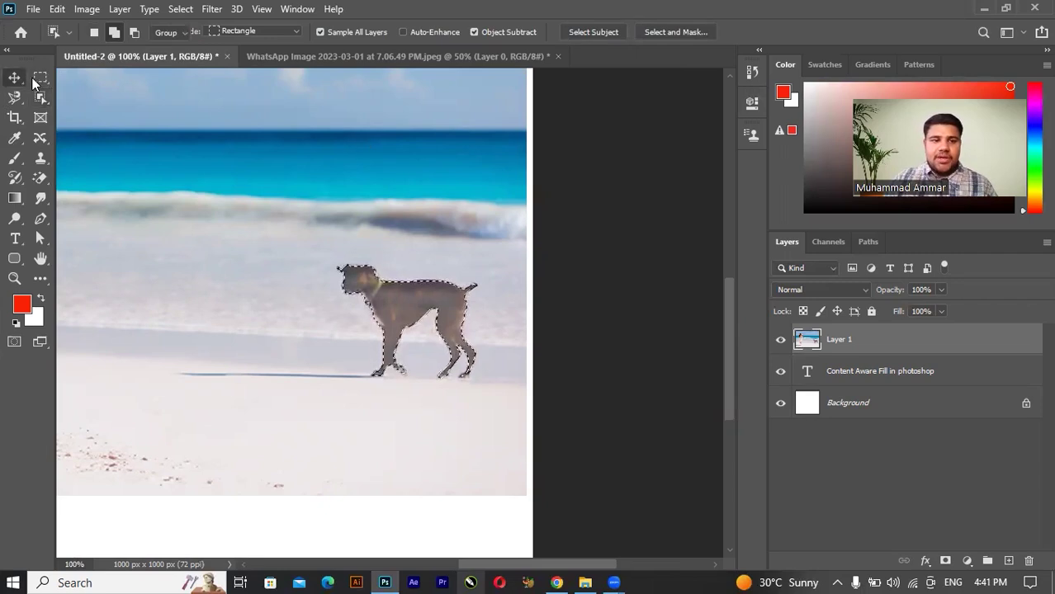
key(ctrl+d)
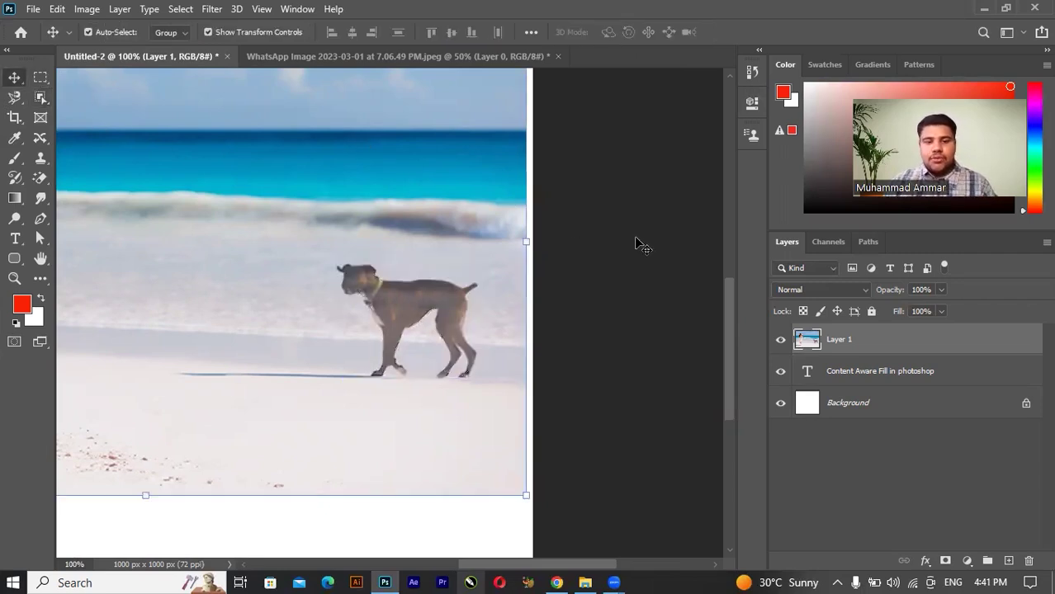
click(636, 252)
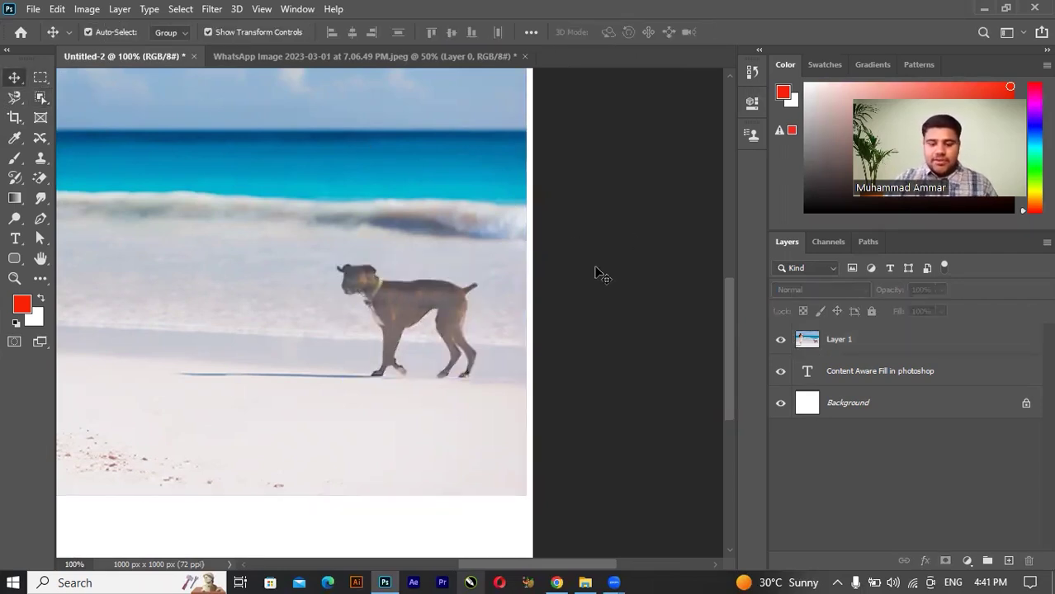
key(ctrl+0)
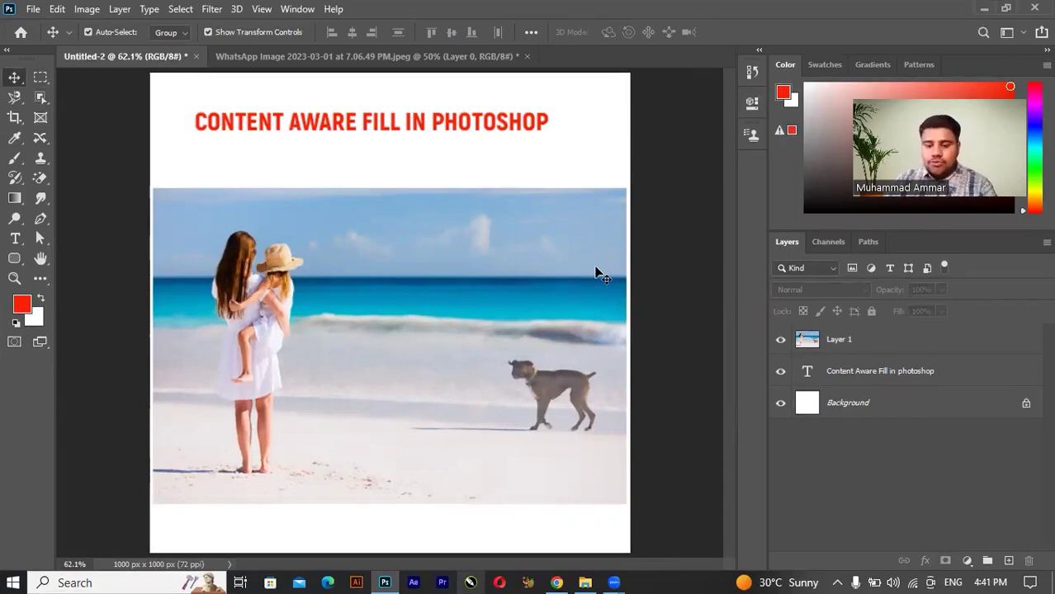
Zoom to 200% and scroll down to the faded dog
key(ctrl+plus)
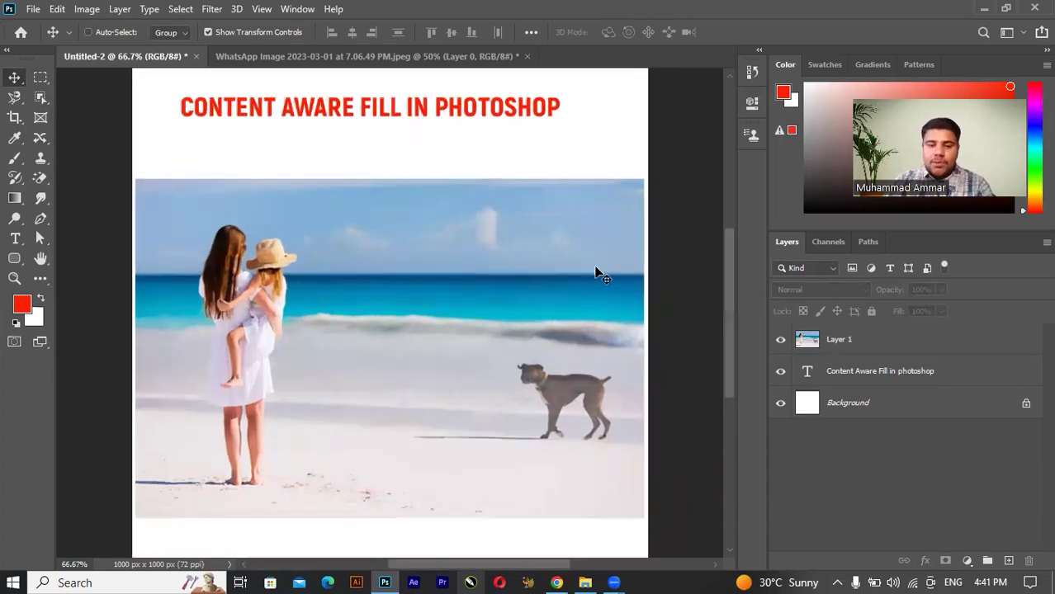
key(ctrl+plus)
key(ctrl+plus)
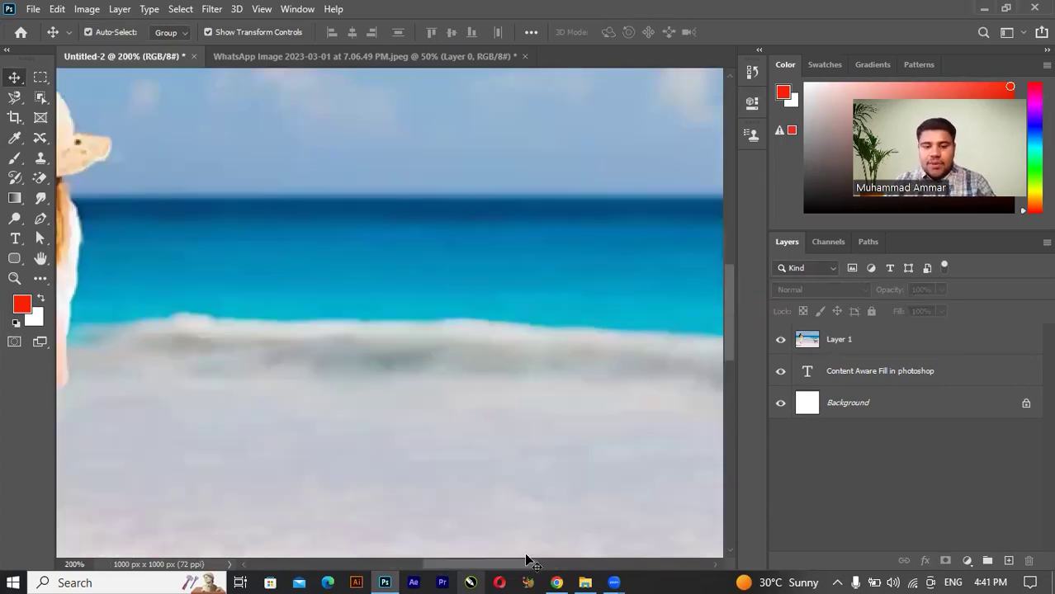
drag(524, 565, 677, 475)
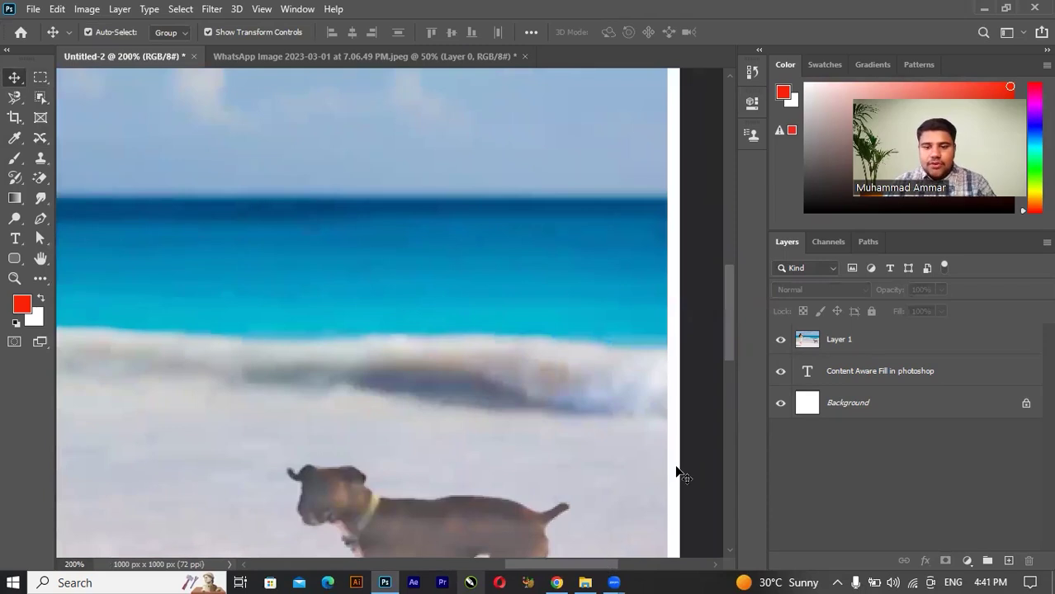
scroll(733, 300, down, 3)
scroll(726, 319, down, 2)
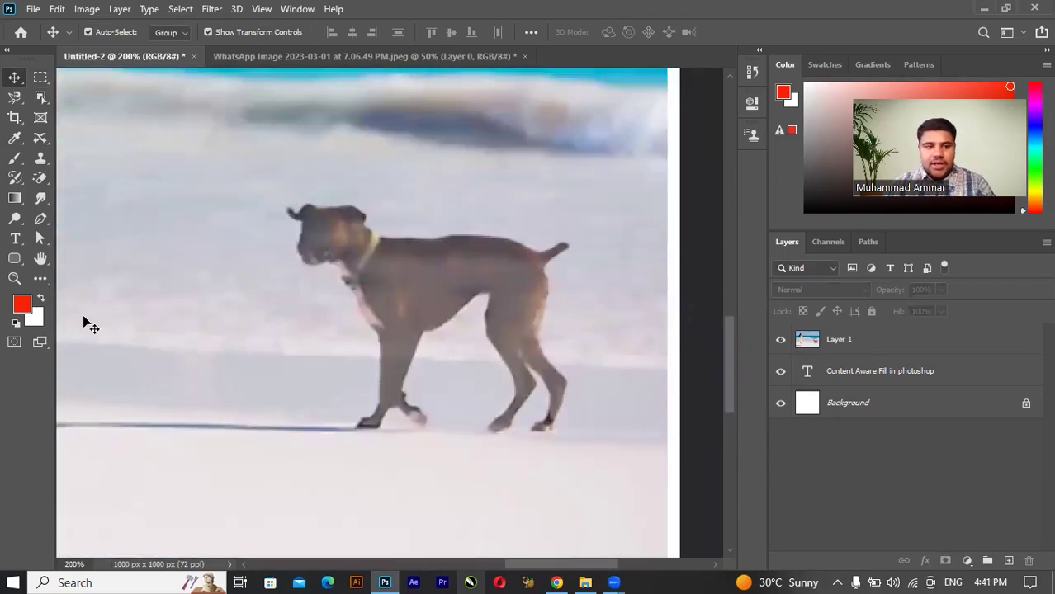
Lasso a loose area around the faded dog on Layer 1 and content-aware fill it at 100% opacity
click(39, 138)
mouse_move(284, 222)
mouse_down()
mouse_move(403, 219)
mouse_move(594, 249)
mouse_move(568, 271)
mouse_move(558, 328)
mouse_move(568, 417)
mouse_move(535, 485)
mouse_move(489, 440)
mouse_move(459, 347)
mouse_move(446, 413)
mouse_move(415, 433)
mouse_move(349, 419)
mouse_move(348, 337)
mouse_move(289, 230)
mouse_up()
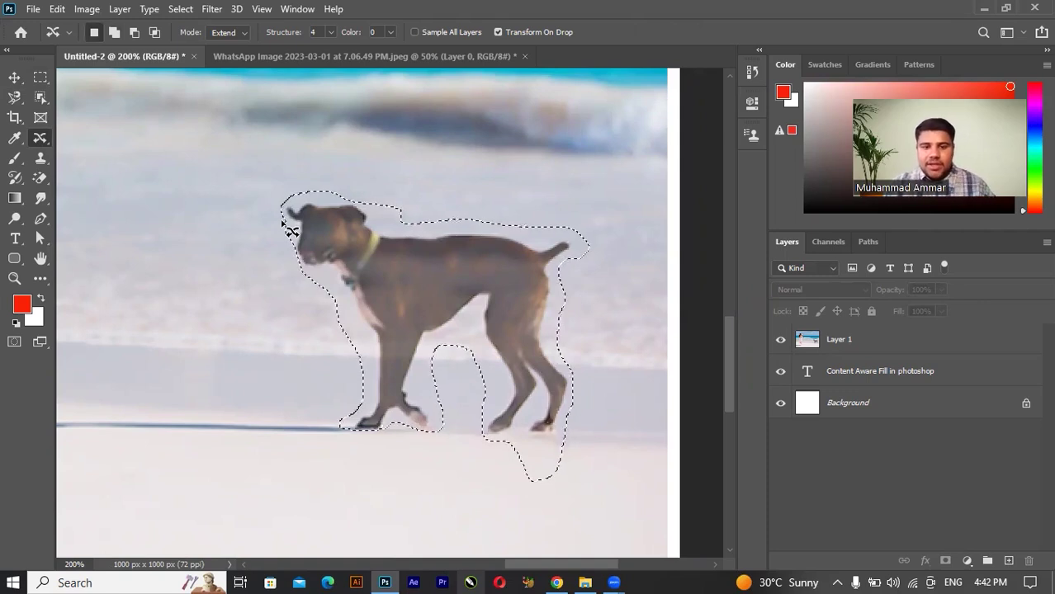
click(812, 327)
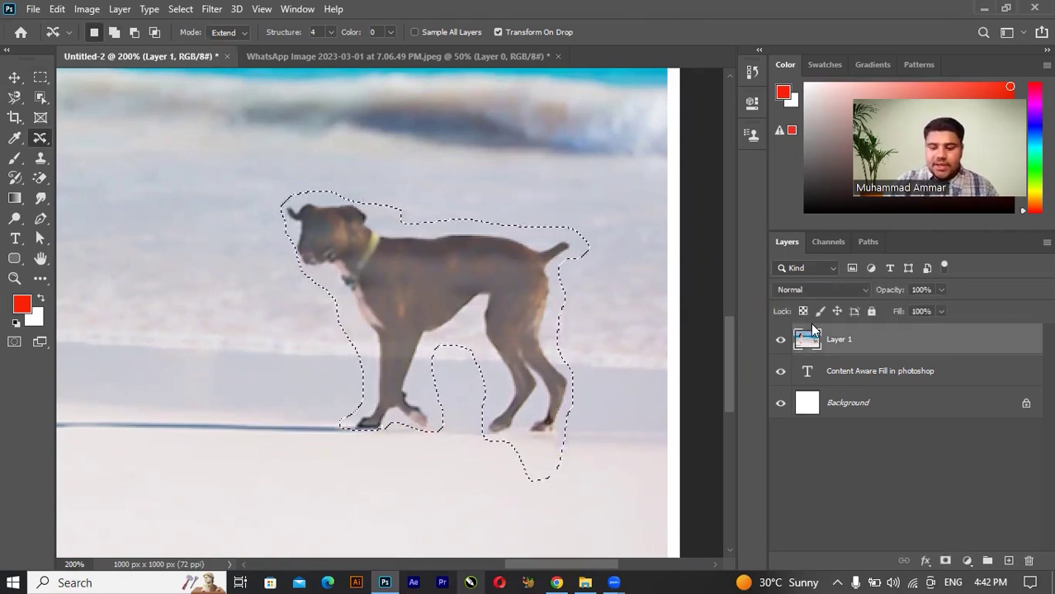
key(shift+F5)
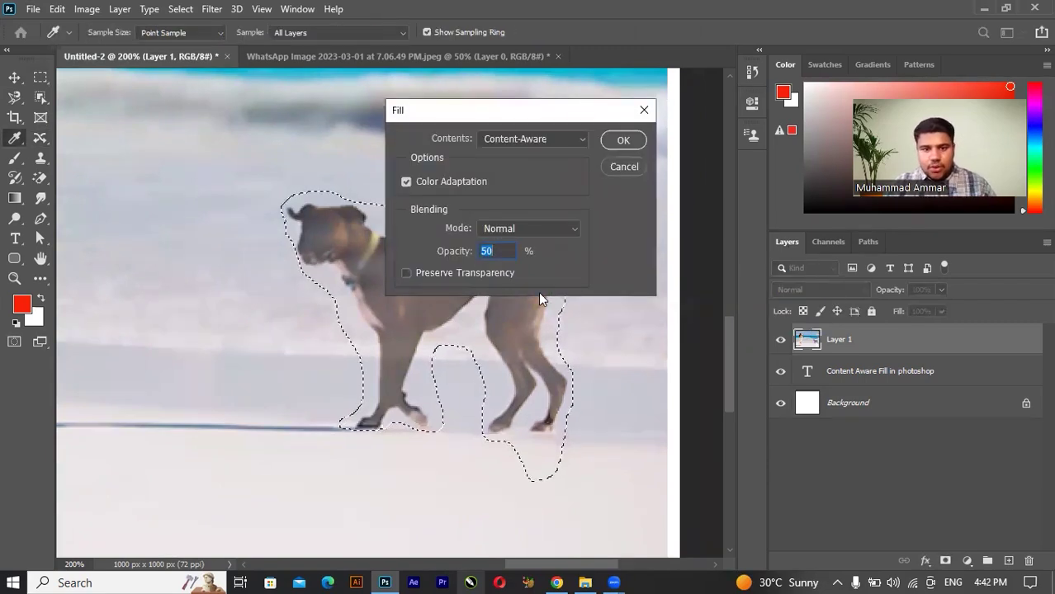
text(100)
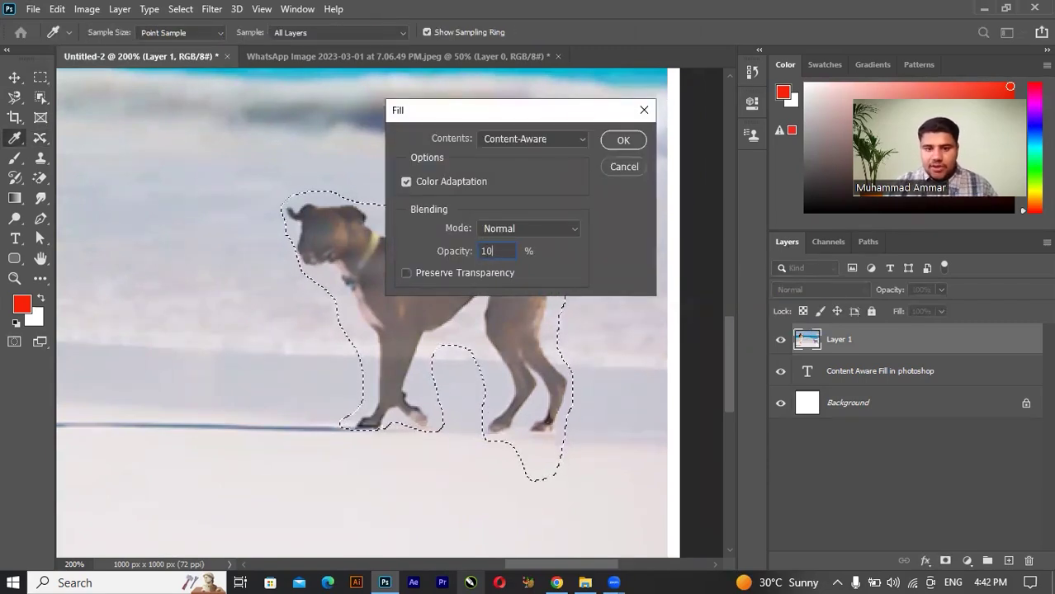
click(616, 144)
key(shift+j)
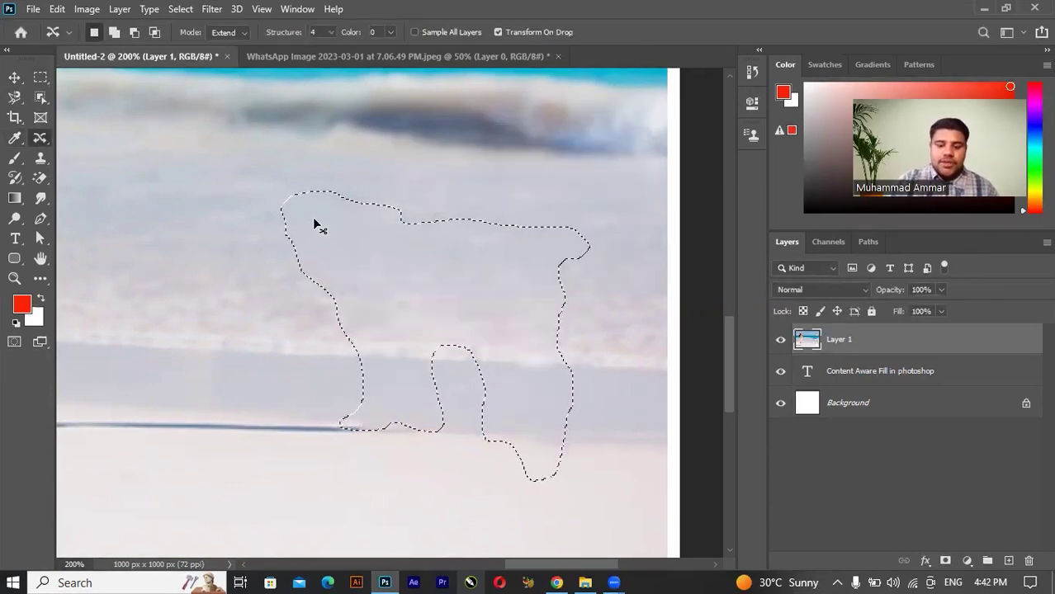
key(ctrl+0)
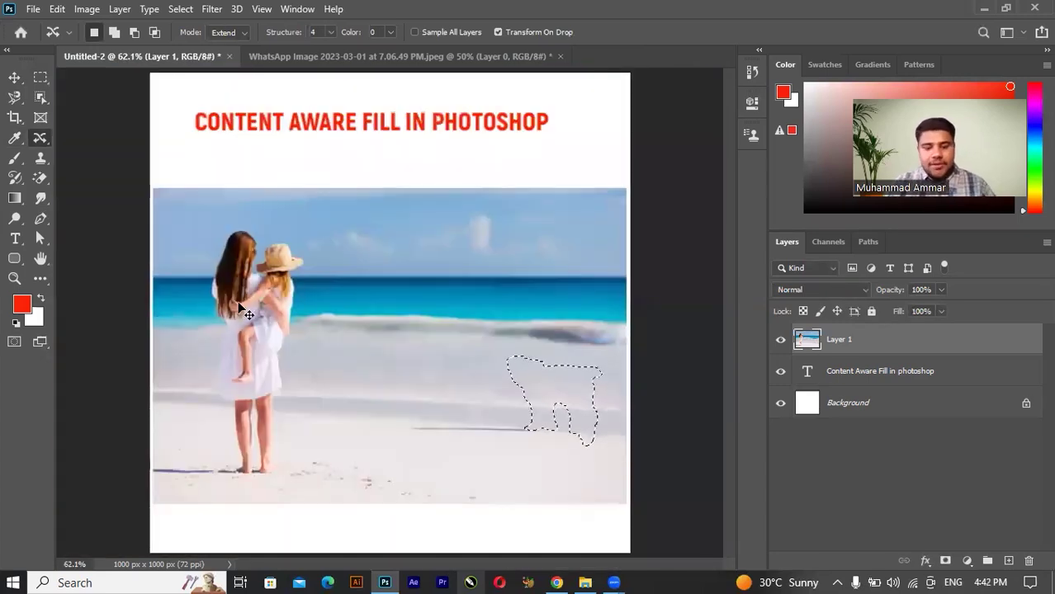